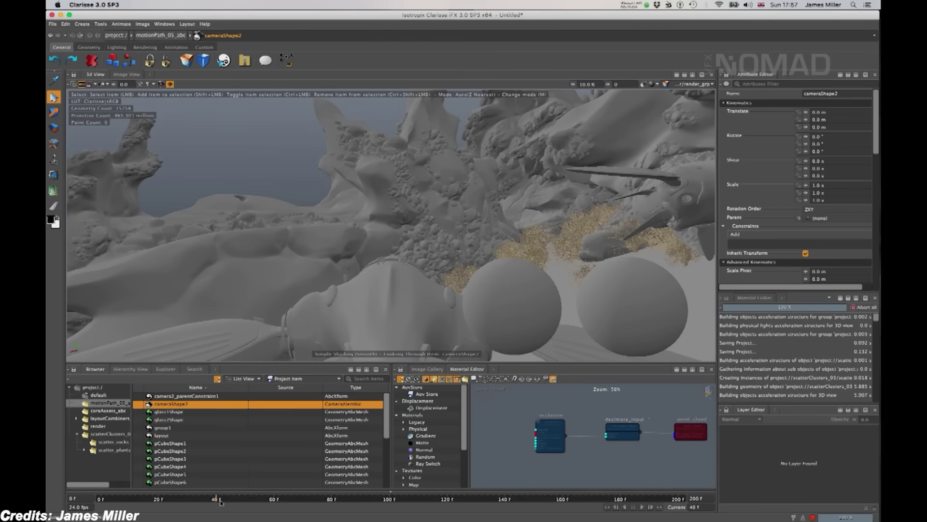
# Step: Scrub to frame 45, tidy the robot texture nodes, and connect them to robot_srf
pyautogui.moveTo(220, 502); pyautogui.dragTo(260, 506)
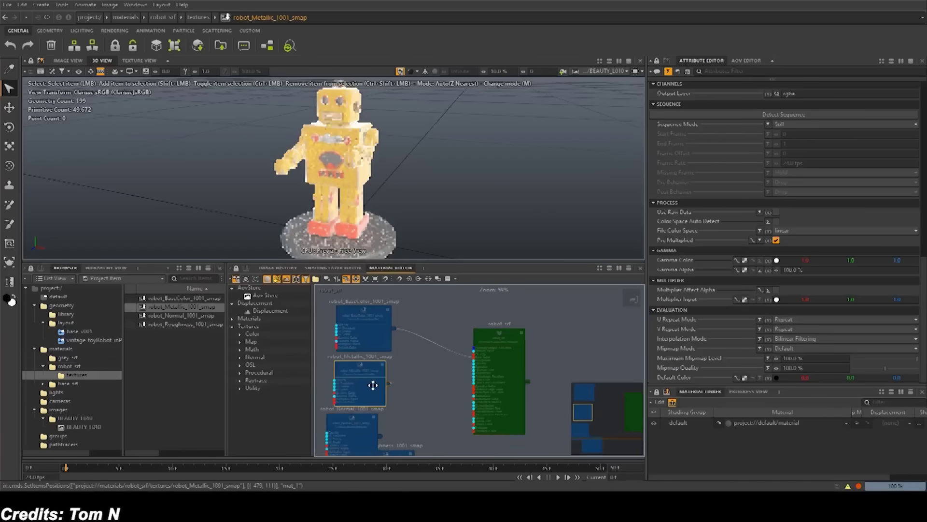
pyautogui.moveTo(373, 437); pyautogui.dragTo(390, 423)
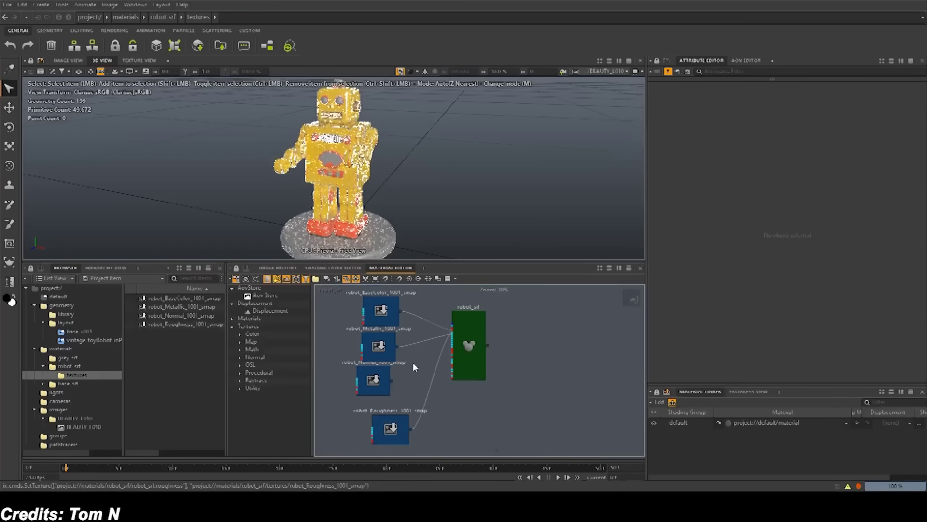
pyautogui.click(468, 367)
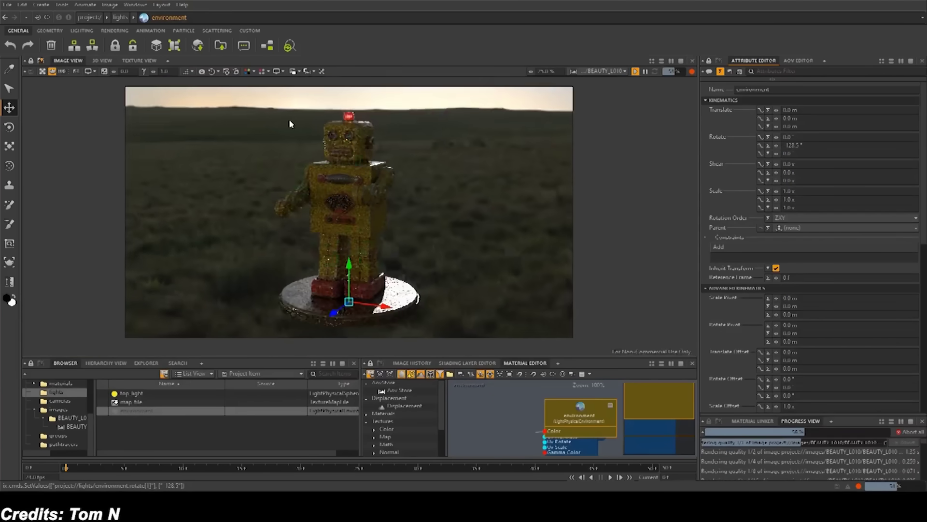
pyautogui.scroll(2, 291, 124)
# Step: Rotate the environment light to 140 degrees on Y, then switch to scaling
pyautogui.moveTo(309, 174); pyautogui.dragTo(367, 323)
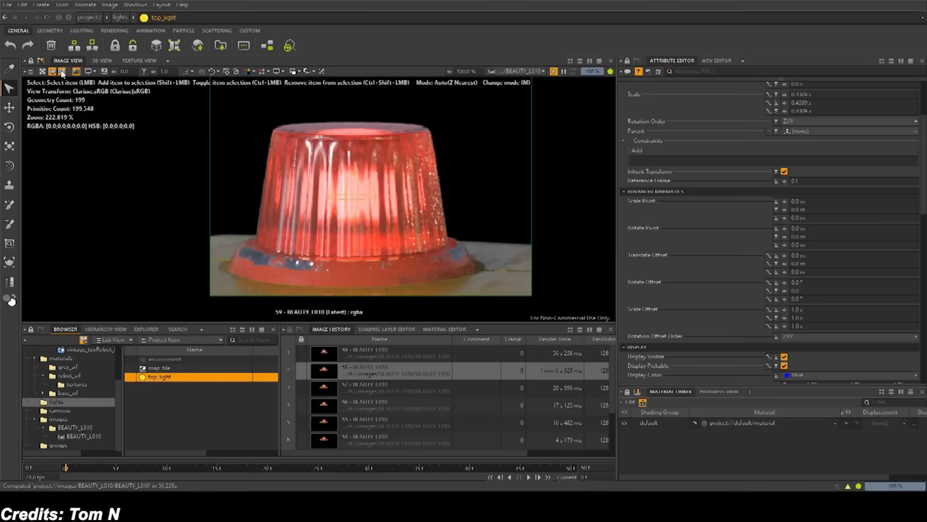
pyautogui.click(9, 146)
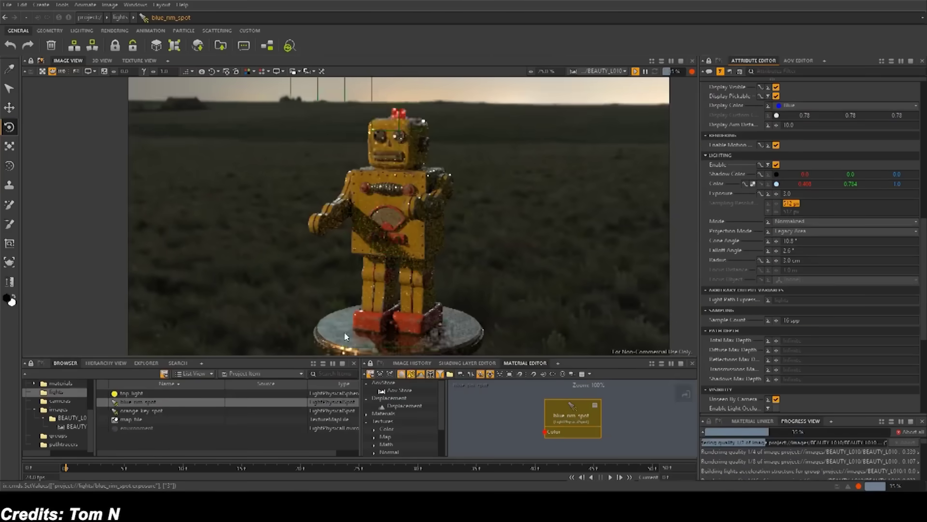
pyautogui.scroll(2, 372, 330)
pyautogui.scroll(-4, 340, 216)
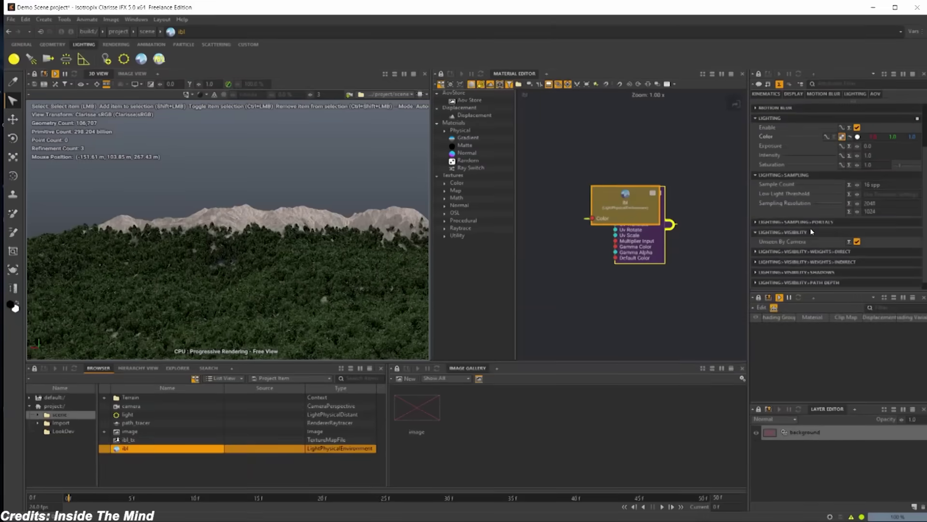
# Step: Uncheck Unseen By Camera on ibl and orbit down onto the forest terrain
pyautogui.click(857, 242)
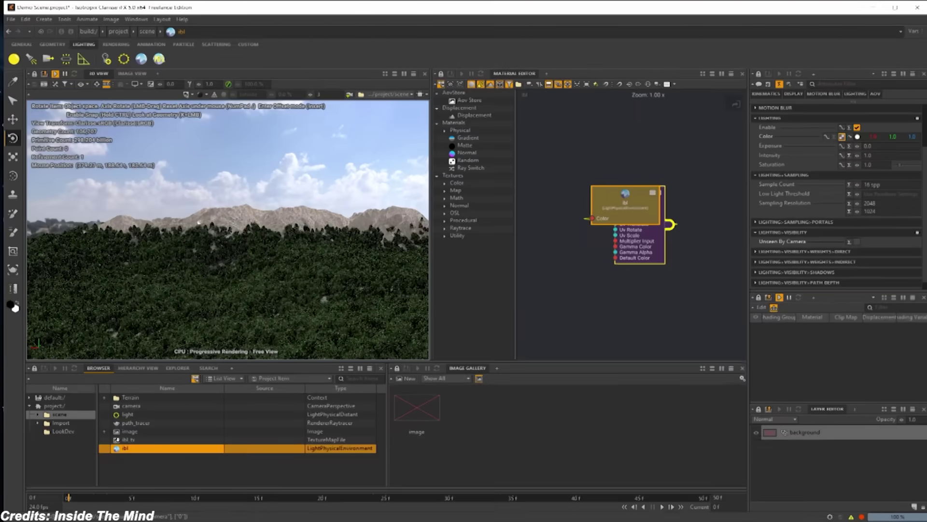
pyautogui.click(305, 276)
pyautogui.keyDown('alt'); pyautogui.moveTo(305, 277); pyautogui.dragTo(317, 253); pyautogui.keyUp('alt')
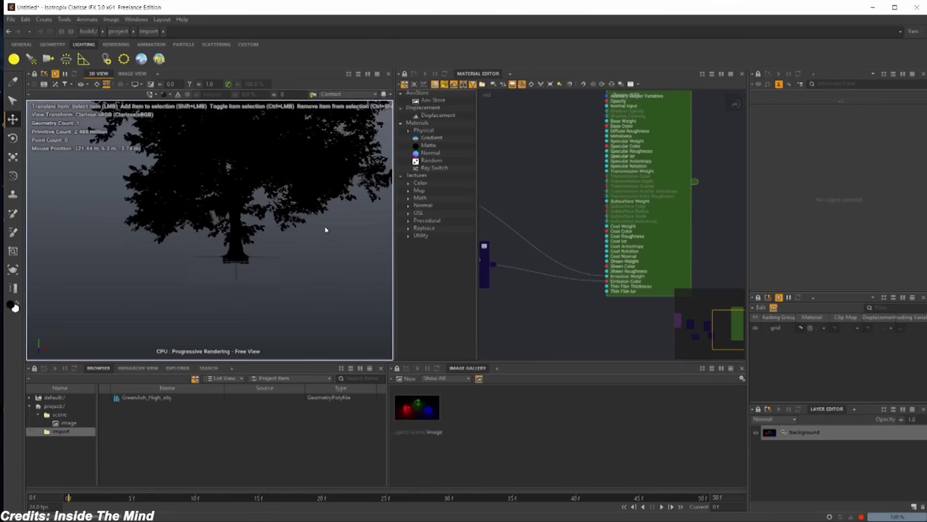
# Step: Scroll to inspect the imported rock layers around tunnel_layer0
pyautogui.scroll(5, 326, 230)
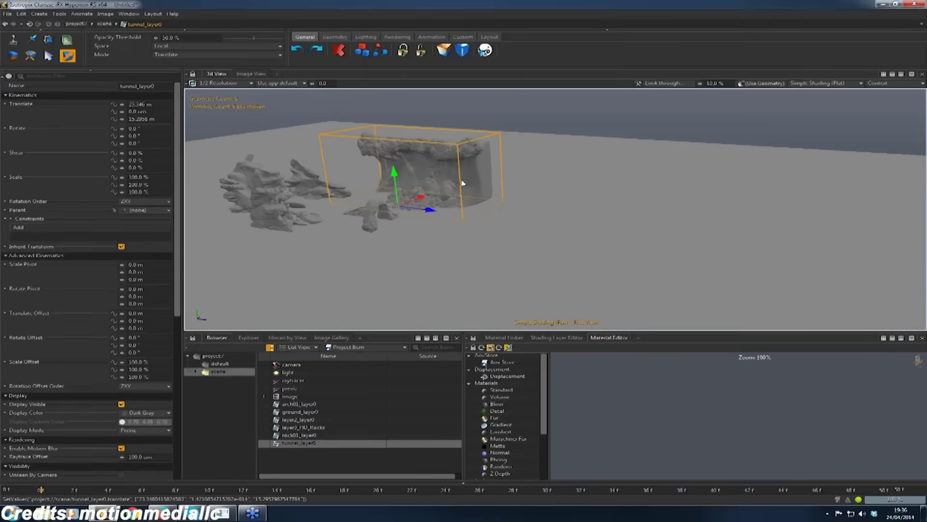
# Step: Paste copies of the tunnel piece and slide tunnel_layer3 along to extend the row
pyautogui.keyDown('alt'); pyautogui.moveTo(462, 182); pyautogui.dragTo(445, 186); pyautogui.keyUp('alt')
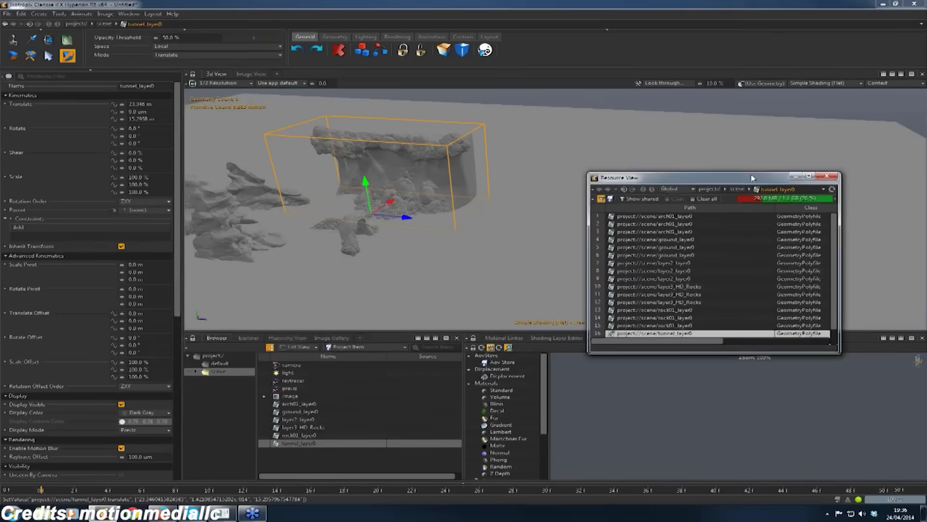
pyautogui.moveTo(676, 170); pyautogui.dragTo(769, 57)
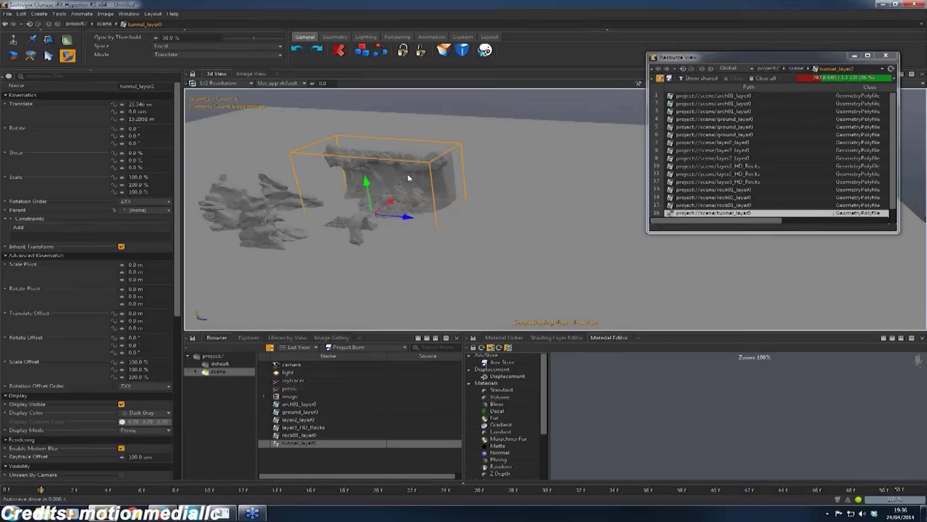
pyautogui.hotkey('ctrl', 'v')
pyautogui.moveTo(583, 261); pyautogui.dragTo(557, 213)
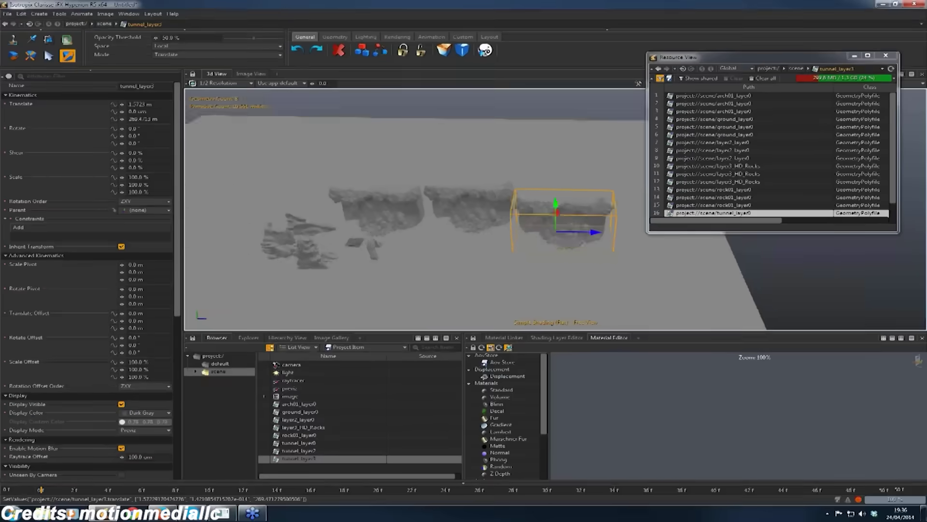
pyautogui.click(885, 55)
pyautogui.keyDown('alt'); pyautogui.moveTo(628, 241); pyautogui.dragTo(576, 206); pyautogui.keyUp('alt')
# Step: Copy another tunnel piece and set the metal's reflection glossiness to 69.2%
pyautogui.click(332, 218)
pyautogui.hotkey('ctrl', 'c')
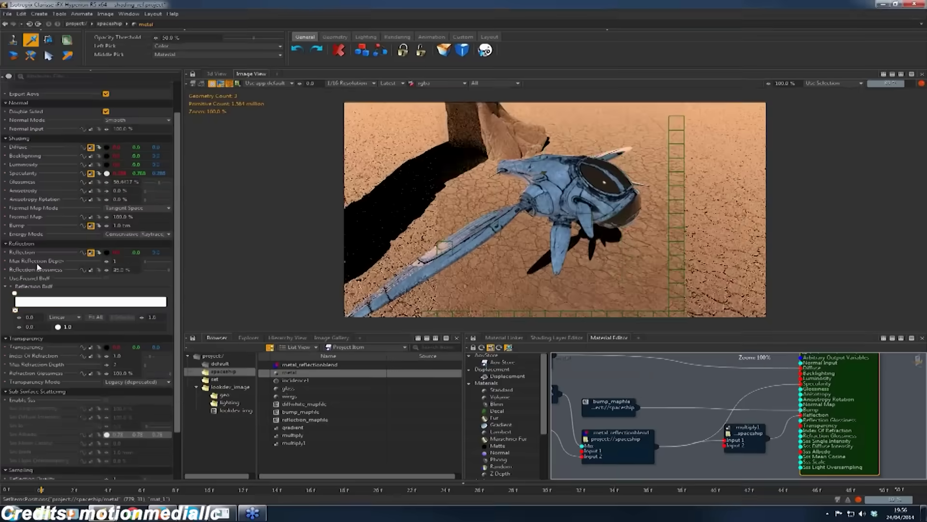
pyautogui.moveTo(167, 269); pyautogui.dragTo(162, 270)
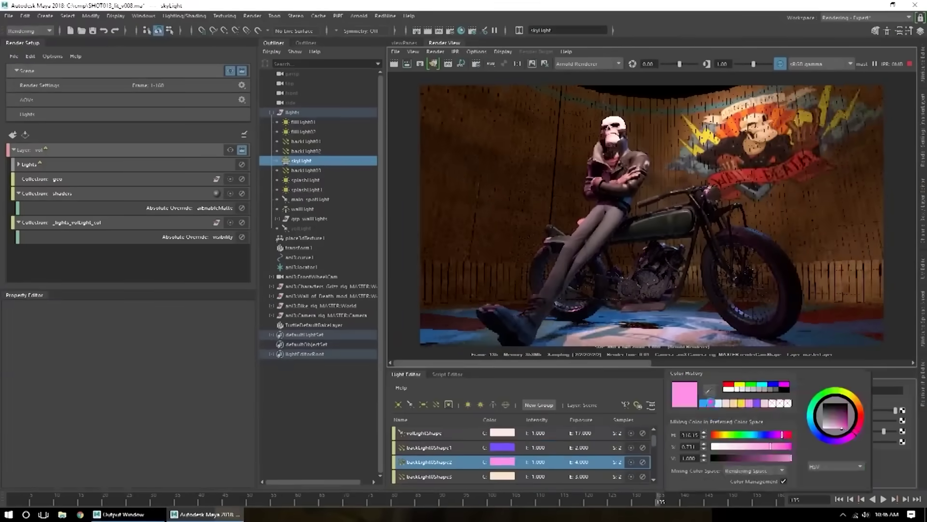
# Step: Select backLight05Shape2 and the shaders collection's altenableMatte override in Render Setup
pyautogui.click(492, 448)
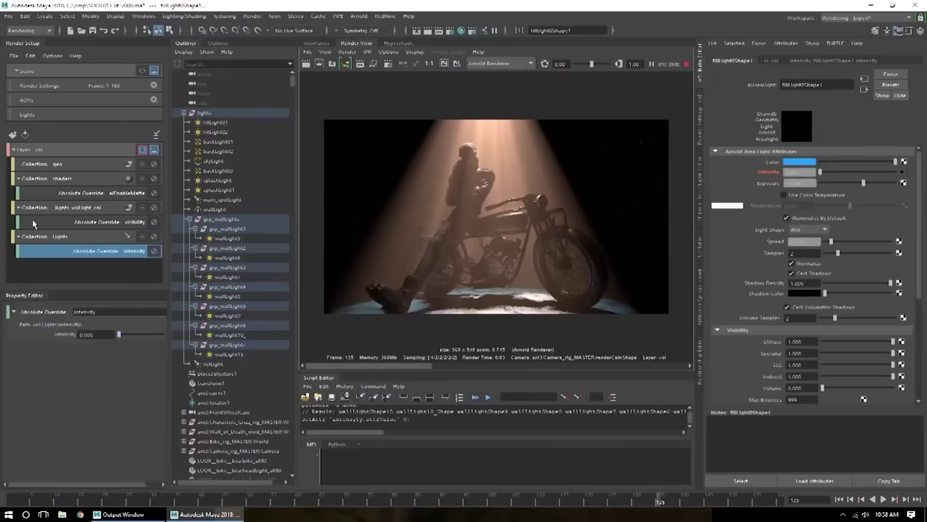
pyautogui.click(128, 193)
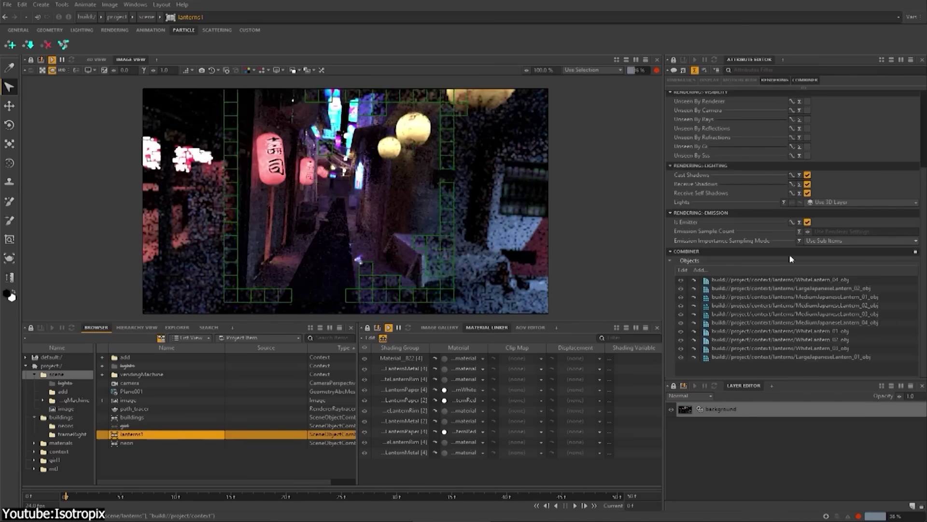
# Step: Change lanterns1's emission importance sampling mode, view the building render, and select ibl_day
pyautogui.click(872, 269)
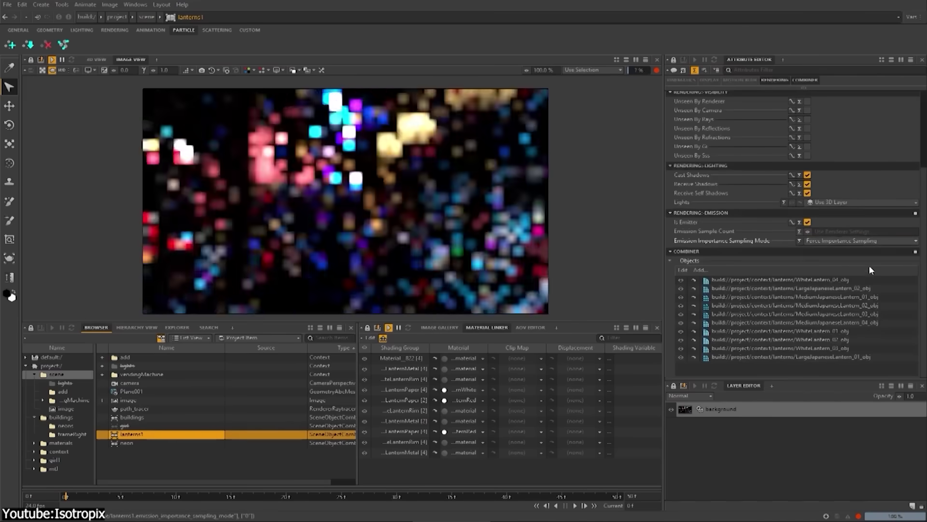
pyautogui.scroll(5, 837, 231)
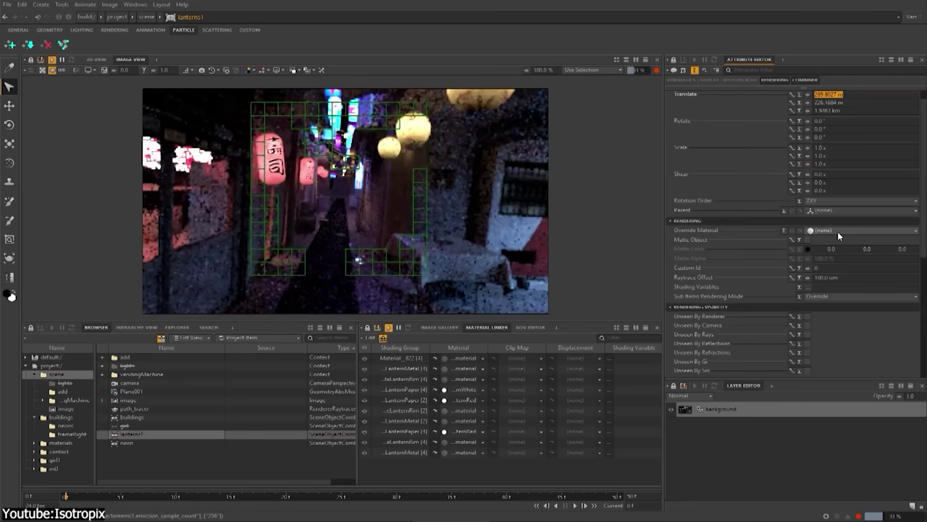
pyautogui.scroll(-5, 837, 231)
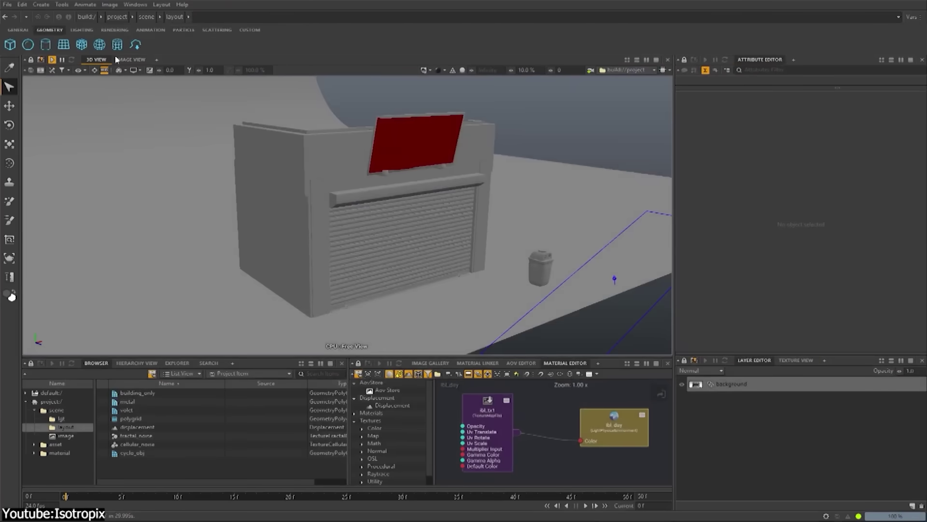
pyautogui.click(124, 60)
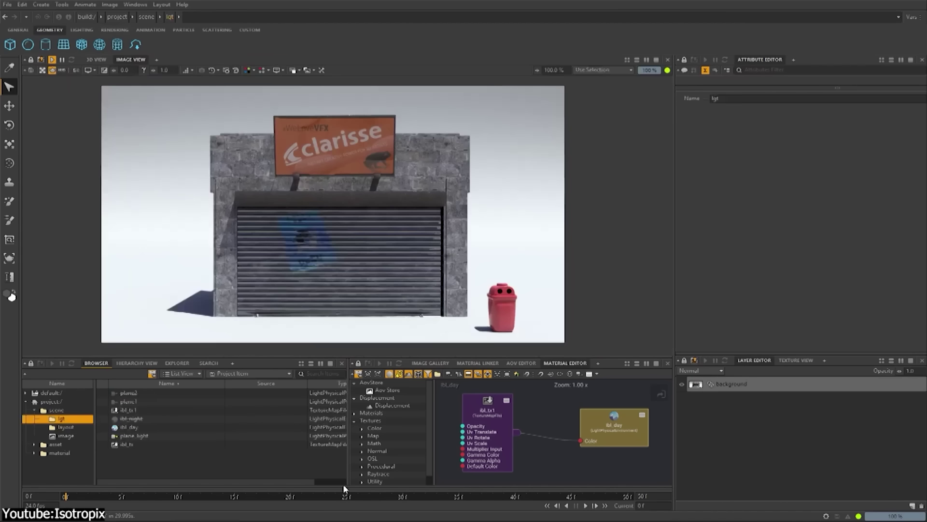
pyautogui.click(129, 427)
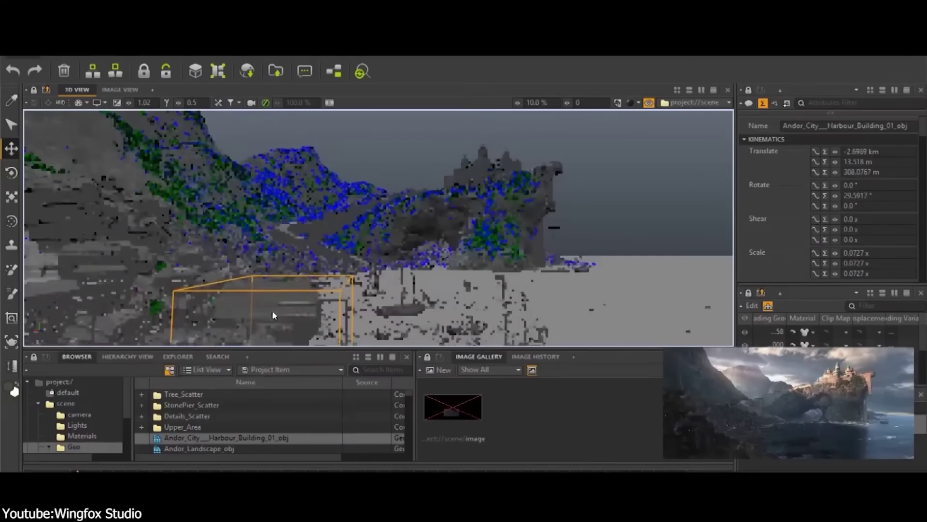
# Step: Compare the progressive harbour render against the 3D view
pyautogui.click(120, 89)
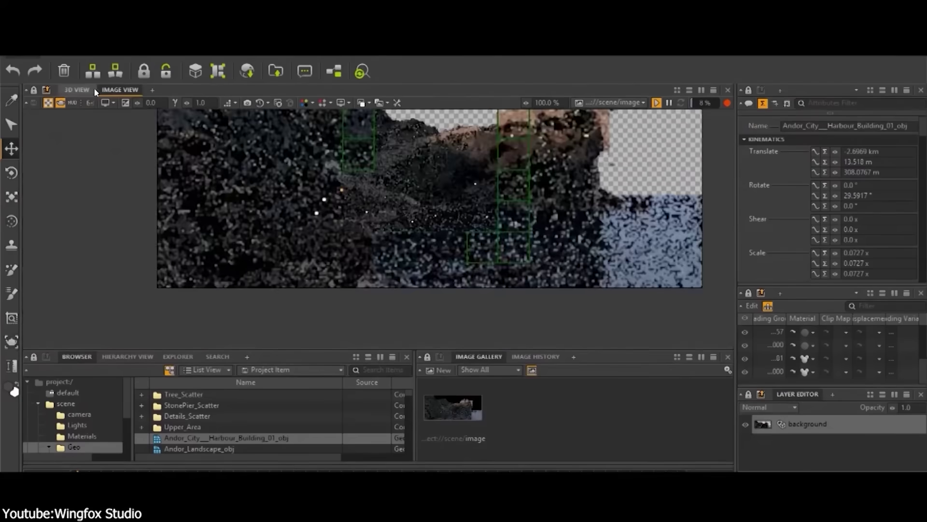
pyautogui.click(78, 89)
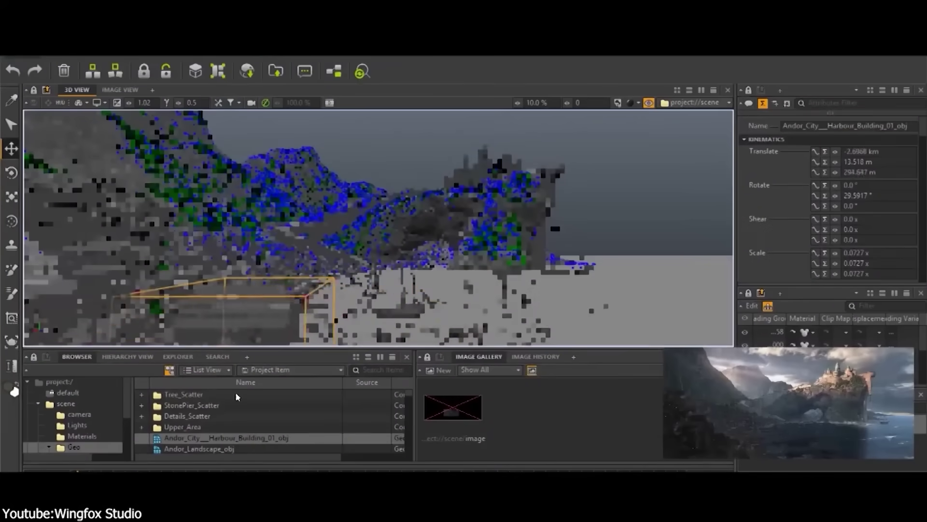
pyautogui.click(114, 89)
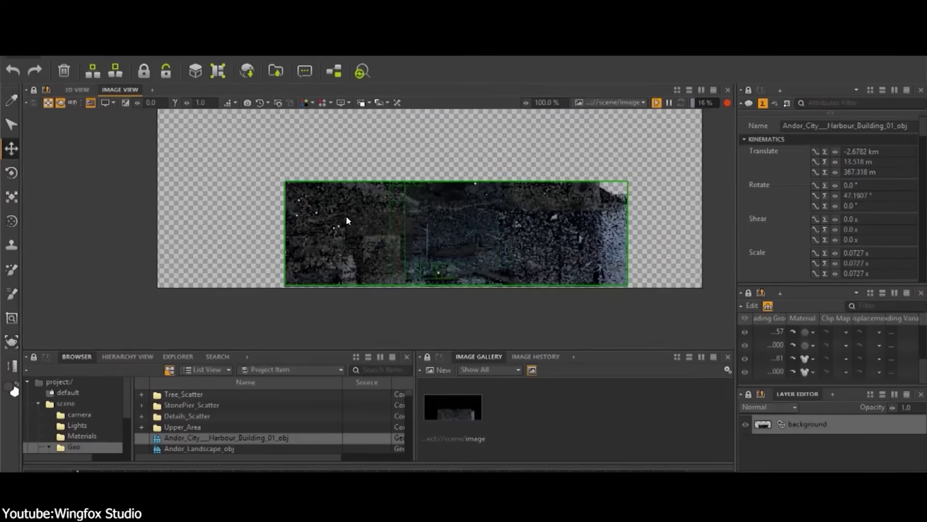
pyautogui.click(76, 90)
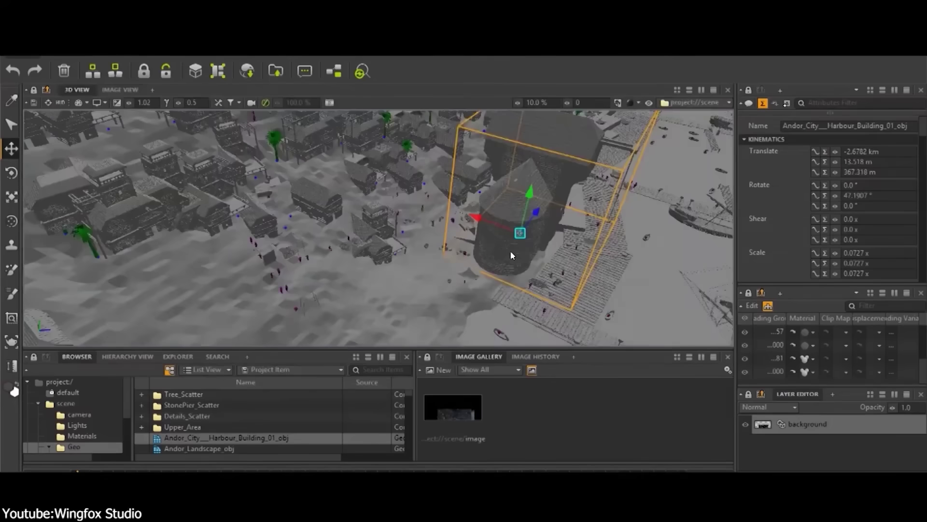
# Step: Move and scale down the harbour building, and set the landscape map's projection scale to 205
pyautogui.moveTo(443, 220); pyautogui.dragTo(414, 254)
pyautogui.press('r')
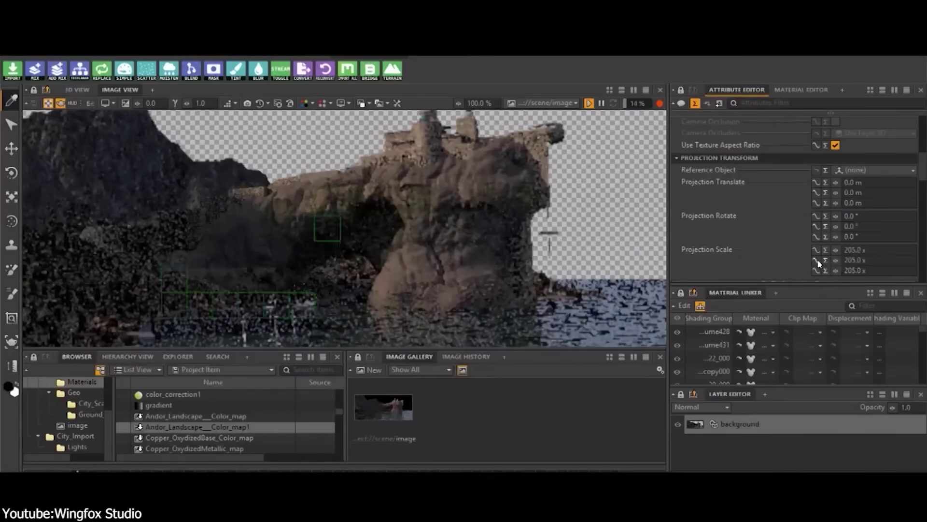
pyautogui.moveTo(819, 260); pyautogui.dragTo(869, 260)
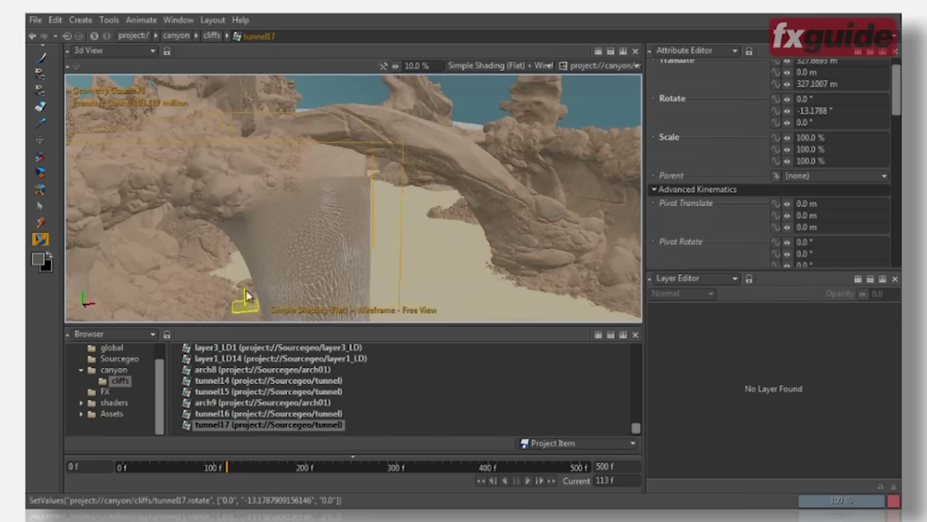
# Step: Drag tunnel17 across the 3D View to its new position
pyautogui.moveTo(245, 295); pyautogui.dragTo(520, 296)
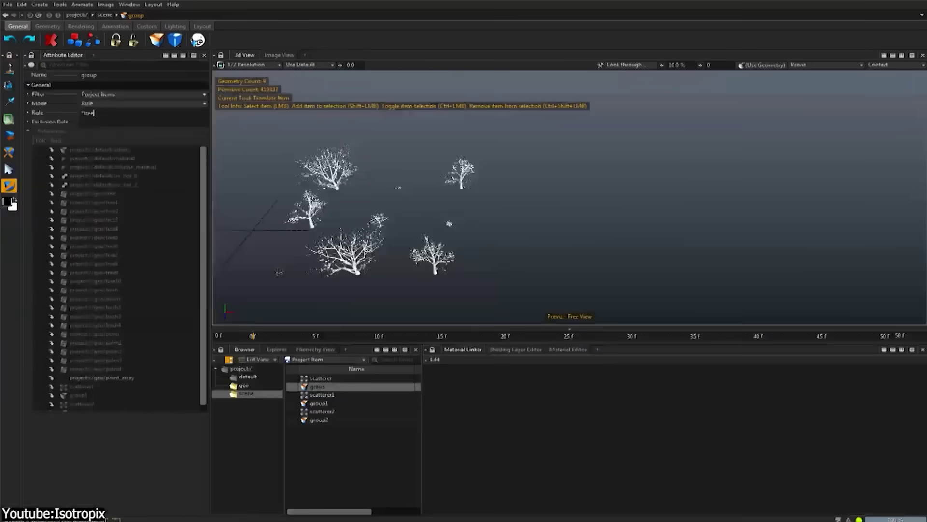
# Step: Apply the palm* rule to the group, then move the light near the box and sphere
pyautogui.press('Return')
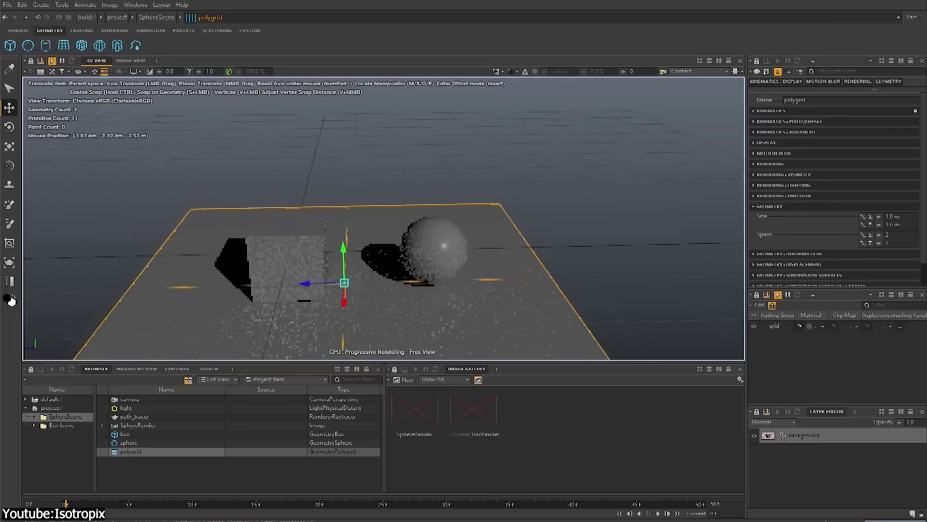
pyautogui.keyDown('alt'); pyautogui.moveTo(500, 234); pyautogui.dragTo(211, 386); pyautogui.keyUp('alt')
pyautogui.click(126, 408)
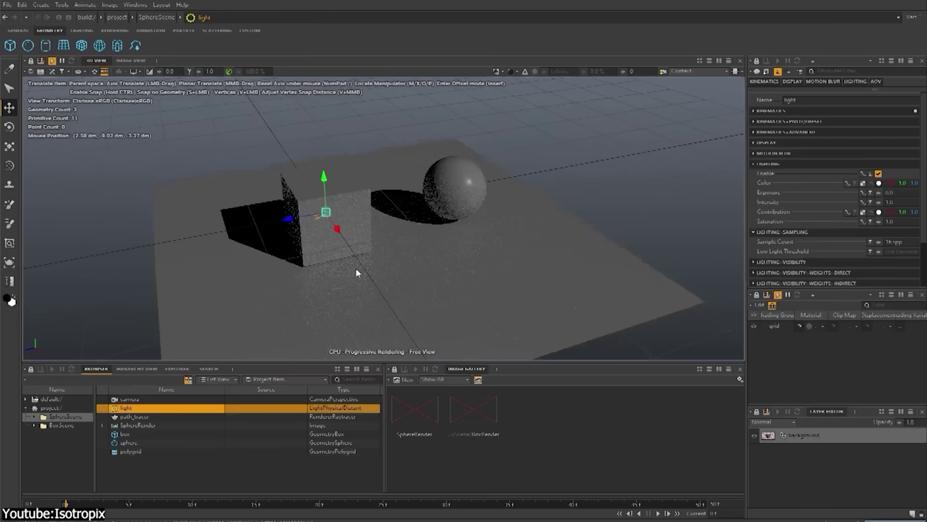
pyautogui.moveTo(317, 197); pyautogui.dragTo(342, 191)
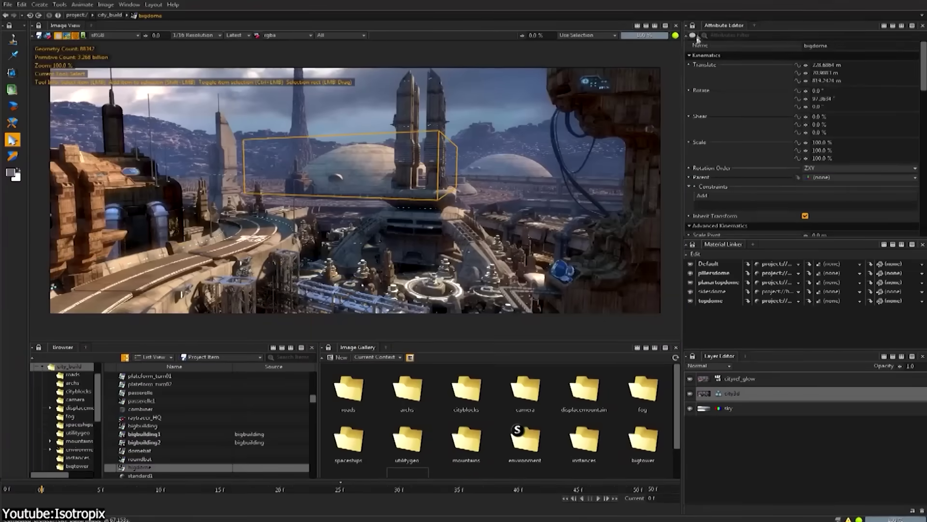
# Step: Check the bigdome comment, then duplicate environment_Sun and remove the copy's Sun1 suffix
pyautogui.click(695, 36)
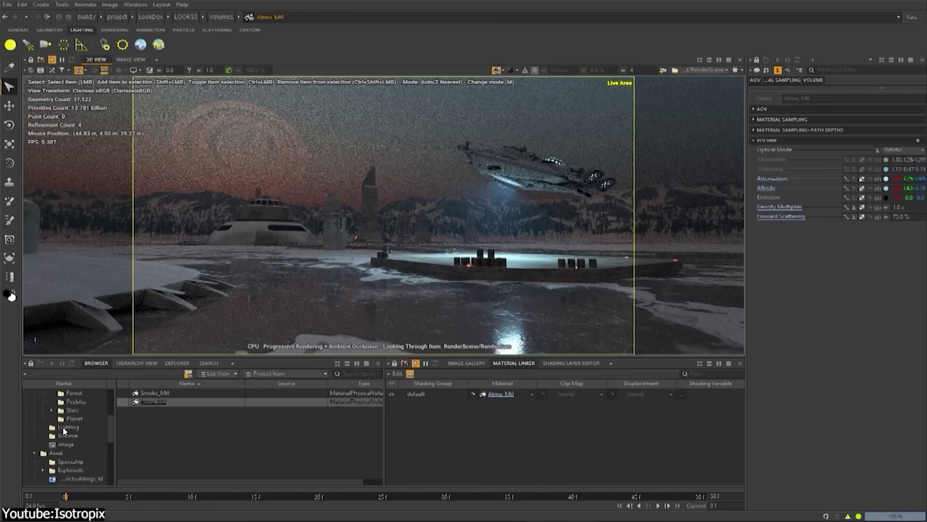
pyautogui.click(156, 411)
pyautogui.hotkey('ctrl', 'd')
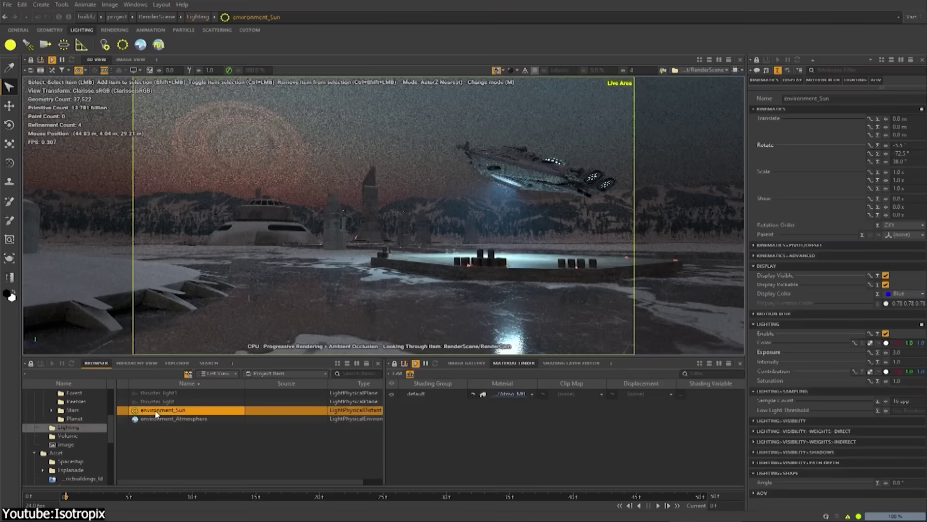
pyautogui.press('BackSpace')
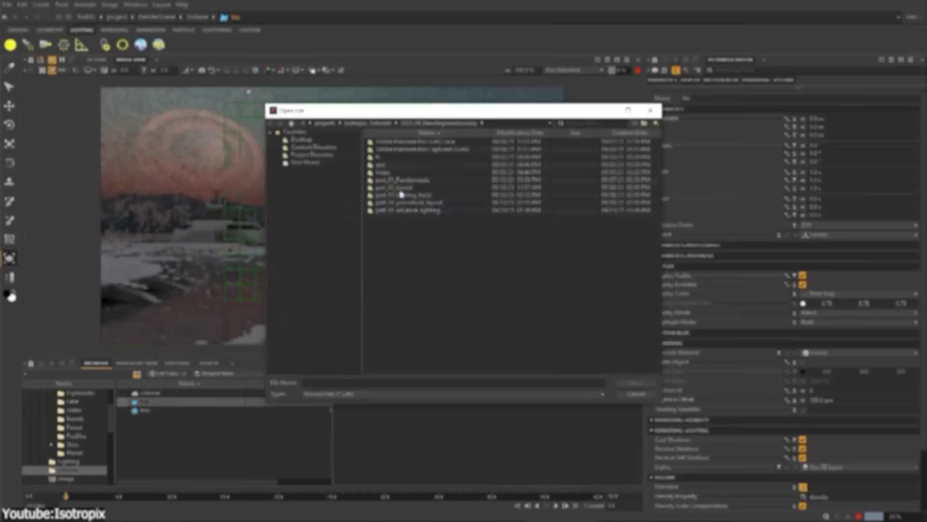
# Step: Create a VDB file volume with Smoke_Mtl assigned, then select the image item
pyautogui.click(621, 372)
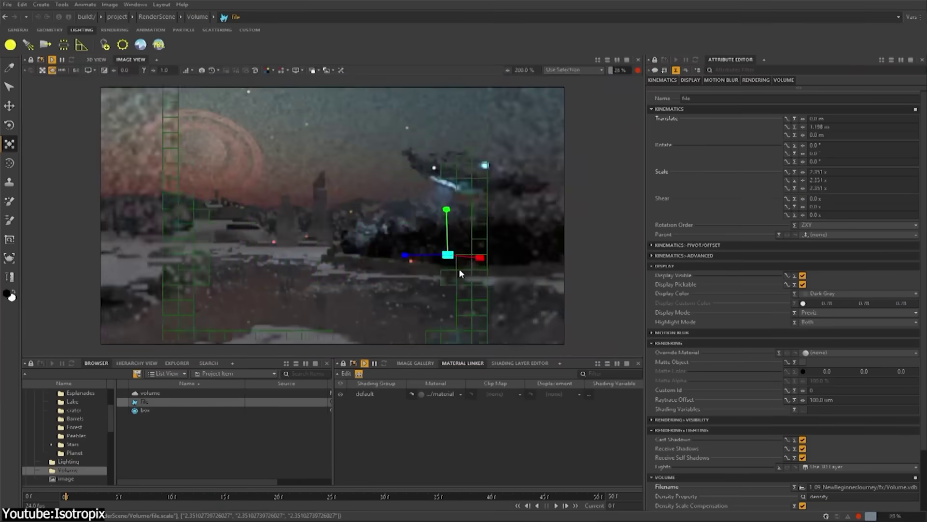
pyautogui.click(411, 394)
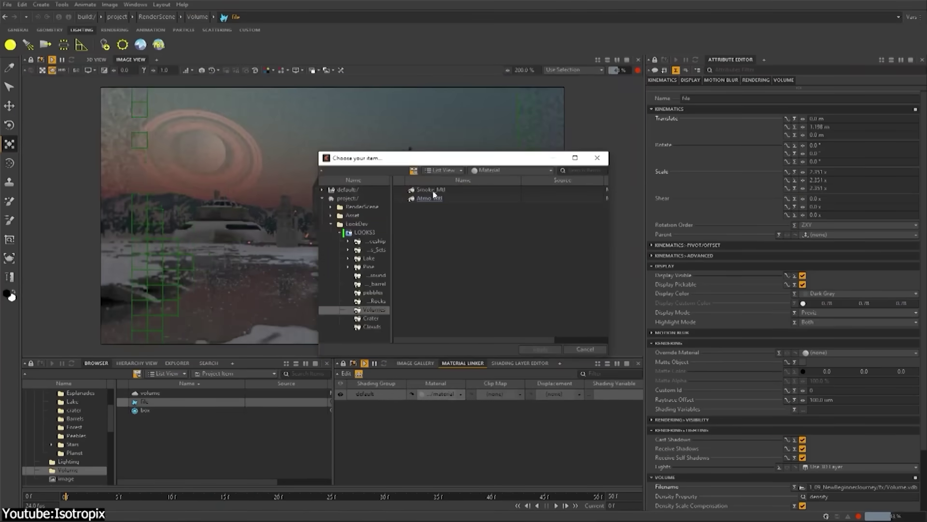
pyautogui.doubleClick(431, 190)
pyautogui.click(257, 437)
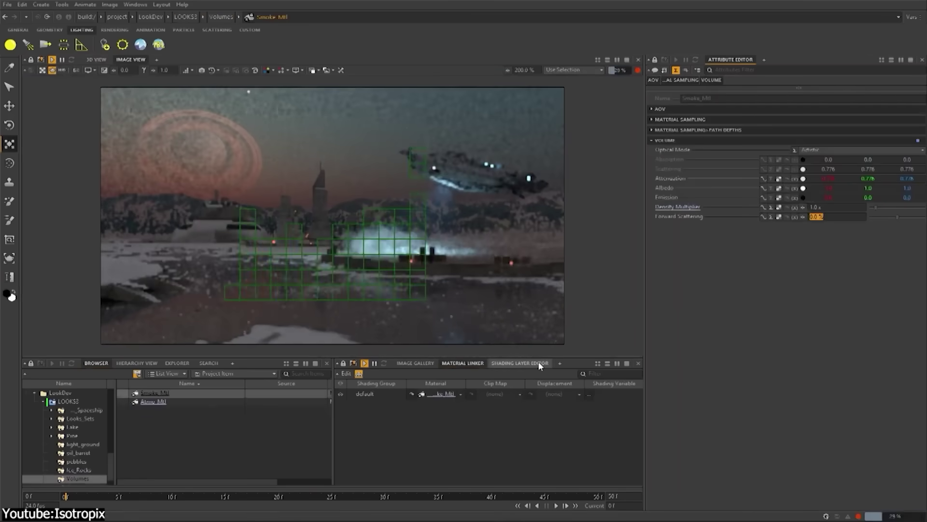
pyautogui.click(257, 435)
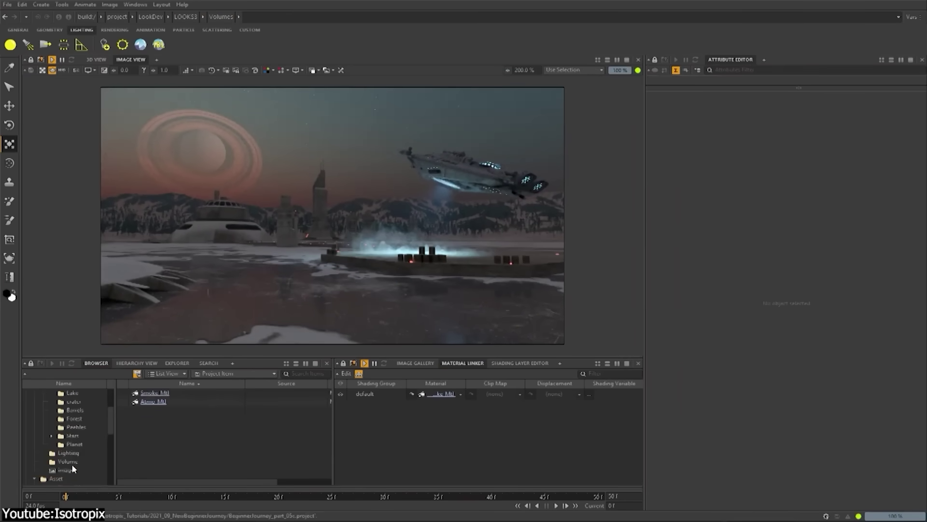
pyautogui.click(65, 470)
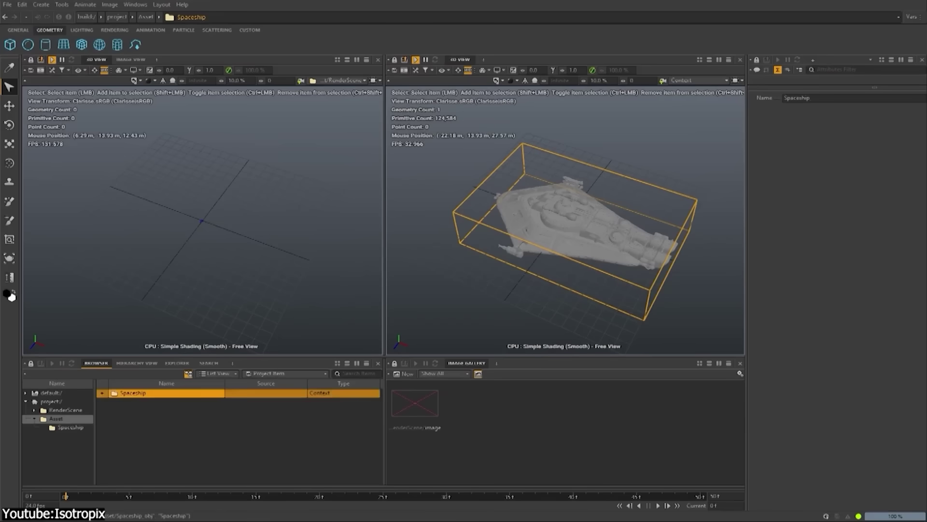
# Step: Instantiate Spaceship_obj and move the new Spaceship_obj1 instance into the RenderScene context
pyautogui.rightClick(138, 403)
pyautogui.click(164, 410)
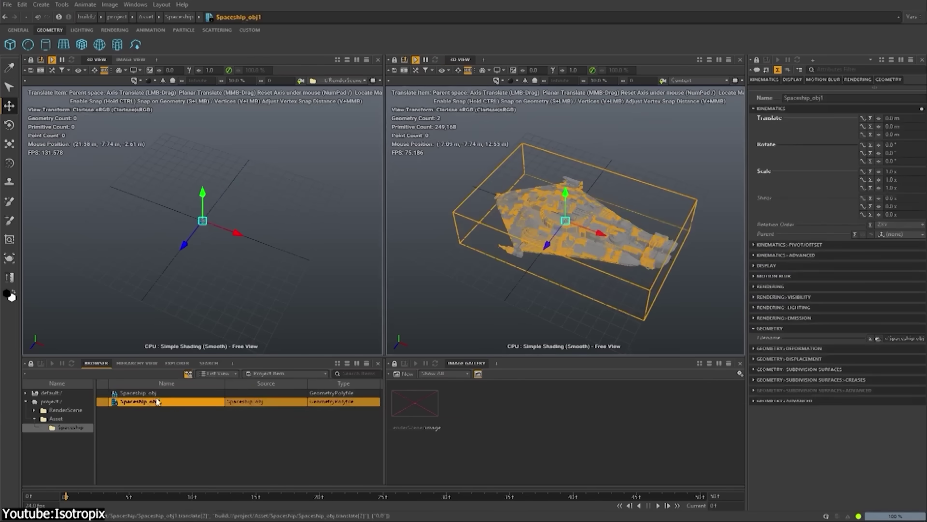
pyautogui.moveTo(140, 401); pyautogui.dragTo(65, 409)
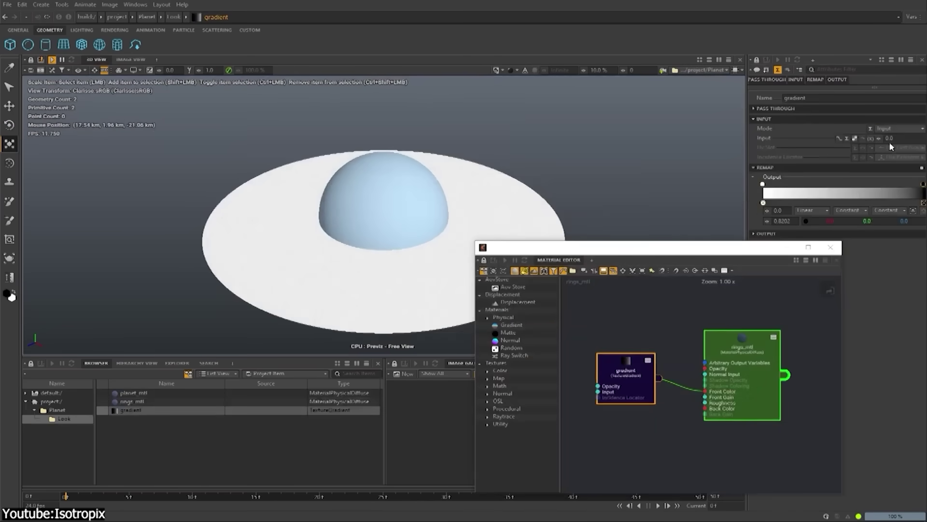
# Step: Set the gradient to UV Map V and use it as the rings' clip map
pyautogui.click(899, 128)
pyautogui.click(892, 147)
pyautogui.click(898, 214)
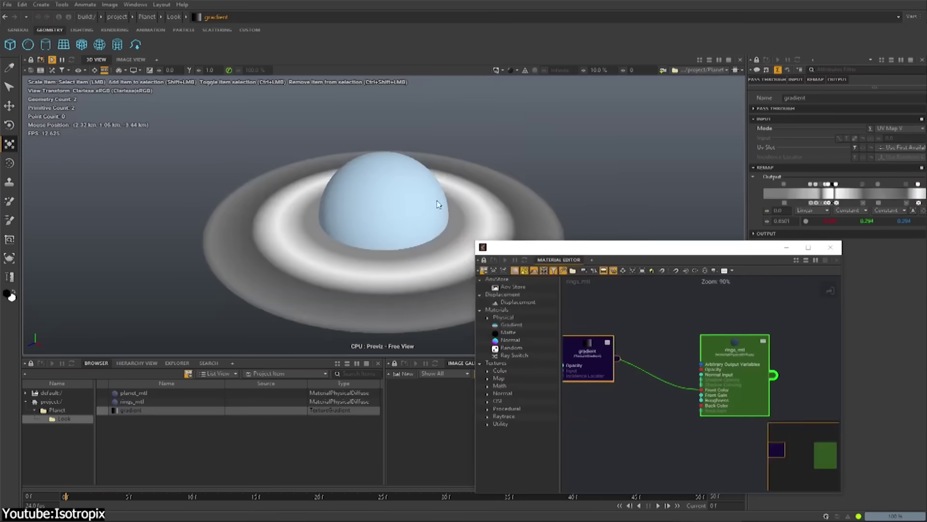
pyautogui.click(495, 363)
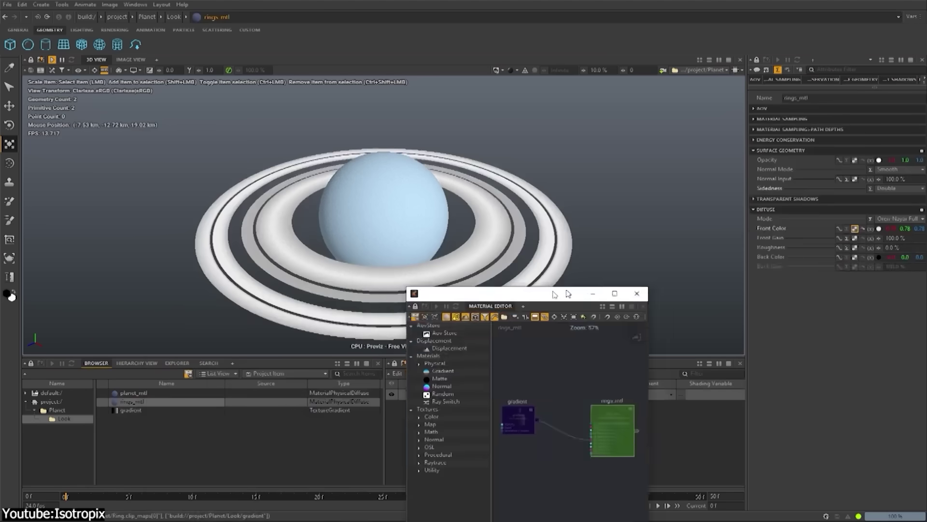
# Step: Insert a cream-tinted Multiply texture between the gradient and rings_mtl, then browse toward Layout/Planet
pyautogui.moveTo(483, 299); pyautogui.dragTo(644, 204)
pyautogui.click(756, 271)
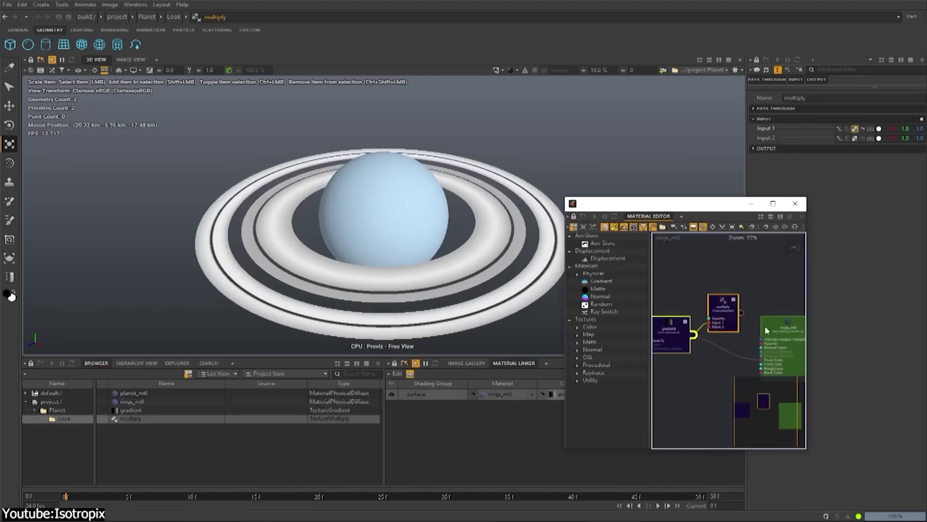
pyautogui.moveTo(734, 314); pyautogui.dragTo(711, 296)
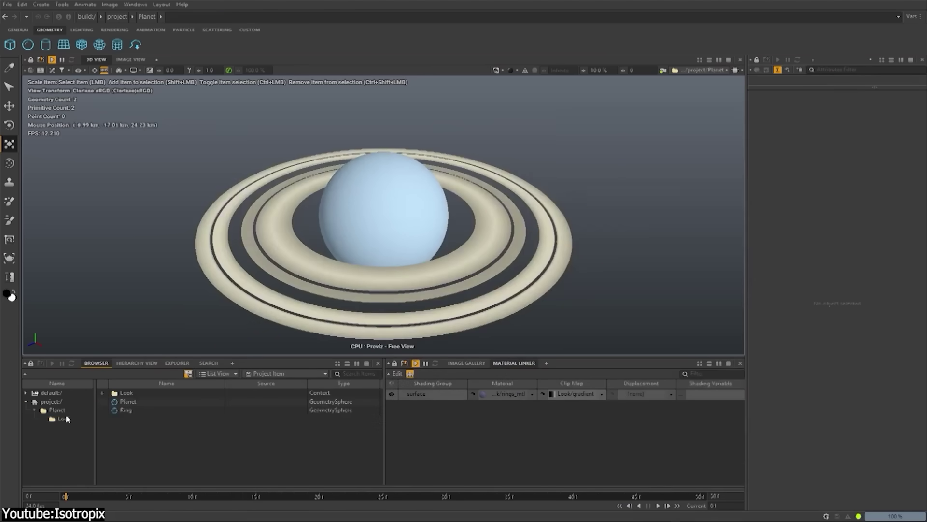
pyautogui.click(7, 5)
pyautogui.click(191, 114)
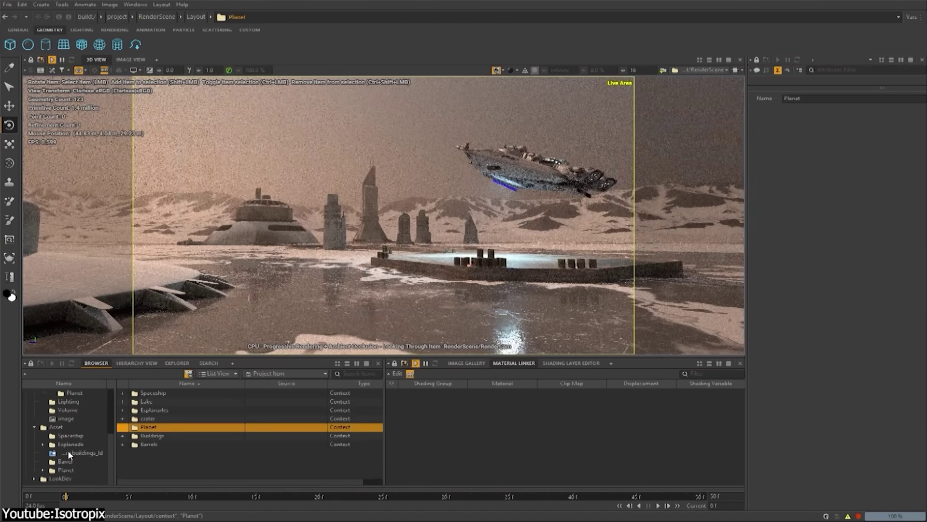
# Step: Combine the Planet context and frame the forest near the lakeside tower
pyautogui.click(101, 498)
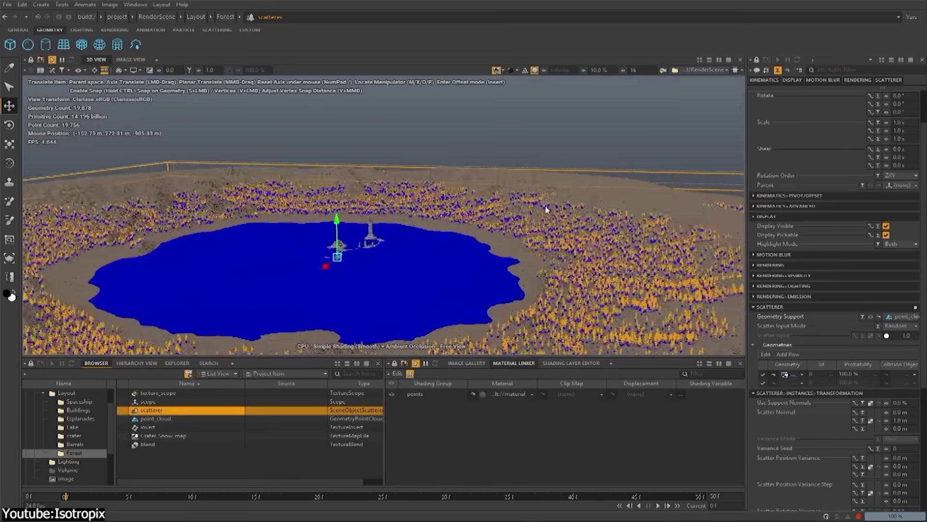
pyautogui.keyDown('alt'); pyautogui.moveTo(546, 209); pyautogui.dragTo(445, 178); pyautogui.keyUp('alt')
pyautogui.moveTo(375, 155); pyautogui.dragTo(376, 155)
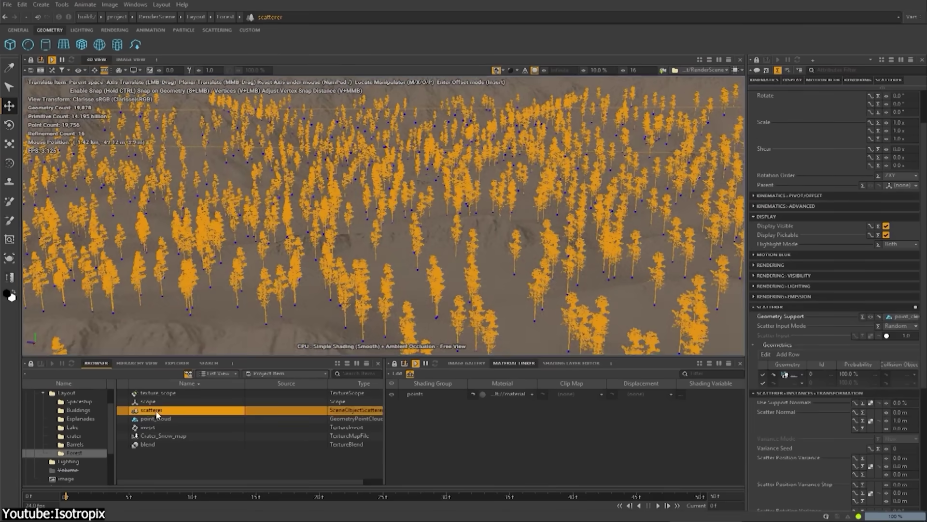
pyautogui.scroll(-5, 859, 309)
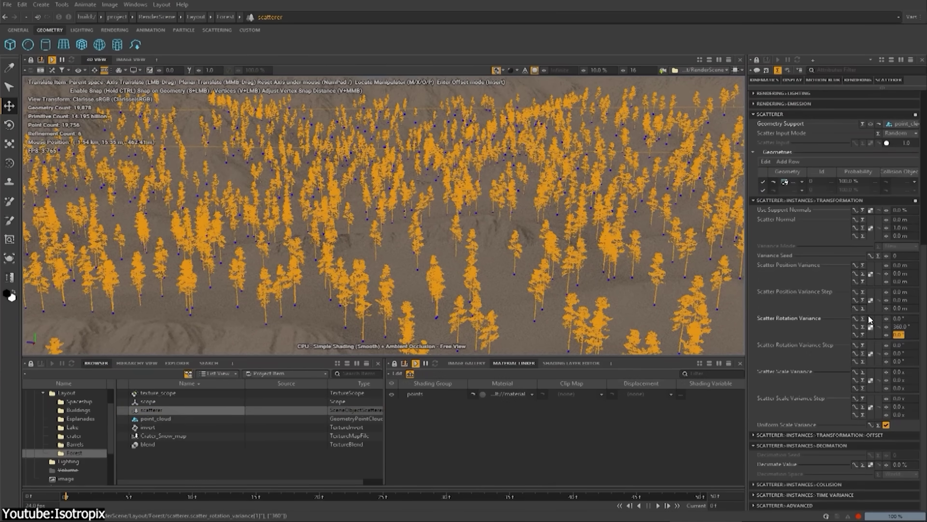
# Step: Give the Forest scatterer 2° rotation variance and 0.75 scale variance on all axes
pyautogui.write('2')
pyautogui.press('Tab')
pyautogui.press('Tab')
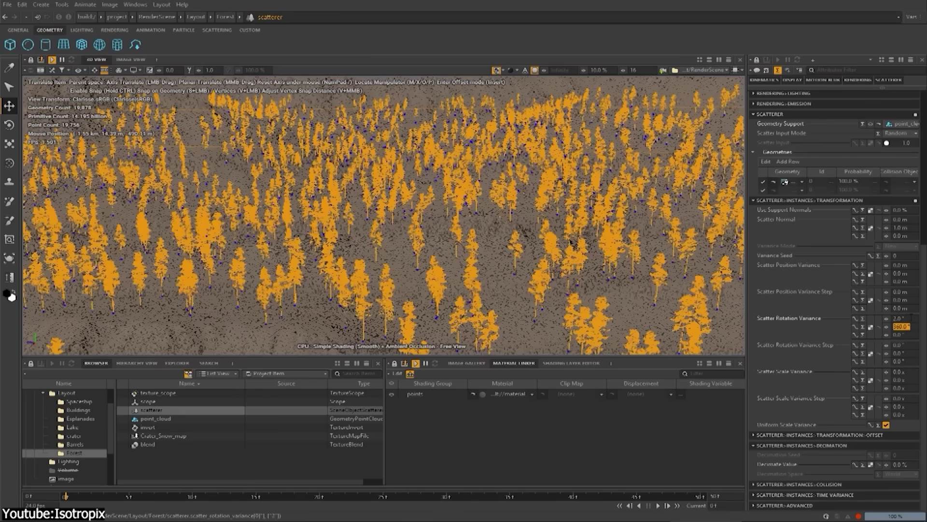
pyautogui.write('2')
pyautogui.press('Tab')
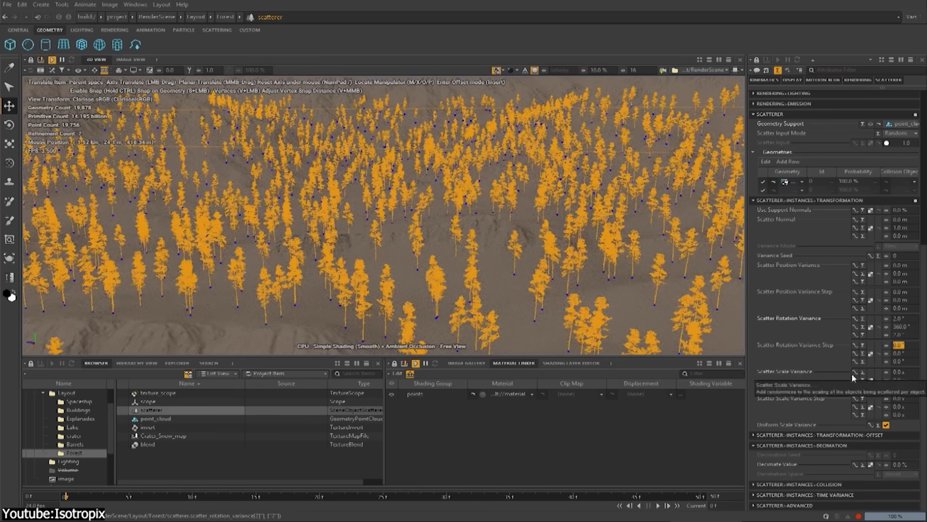
pyautogui.write('0.75')
pyautogui.press('Tab')
pyautogui.write('0.75')
pyautogui.press('Tab')
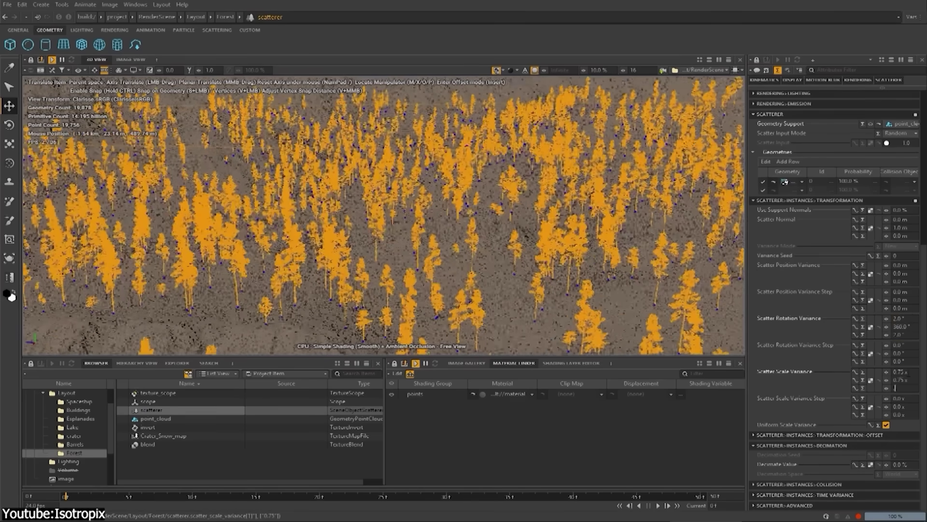
pyautogui.write('0.75 x')
pyautogui.press('Tab')
# Step: Lower the forest's scope to about 77 m and look through RenderCam
pyautogui.scroll(-10, 420, 216)
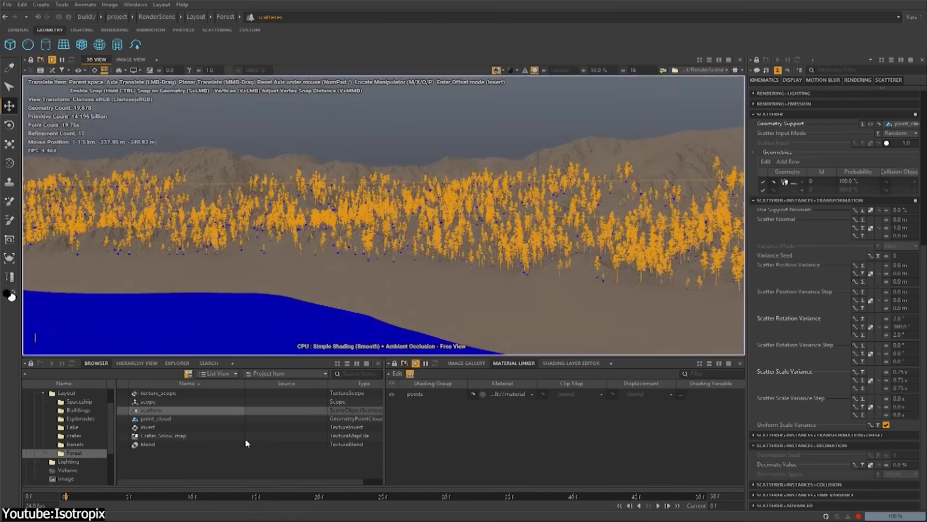
pyautogui.click(148, 401)
pyautogui.scroll(-8, 383, 263)
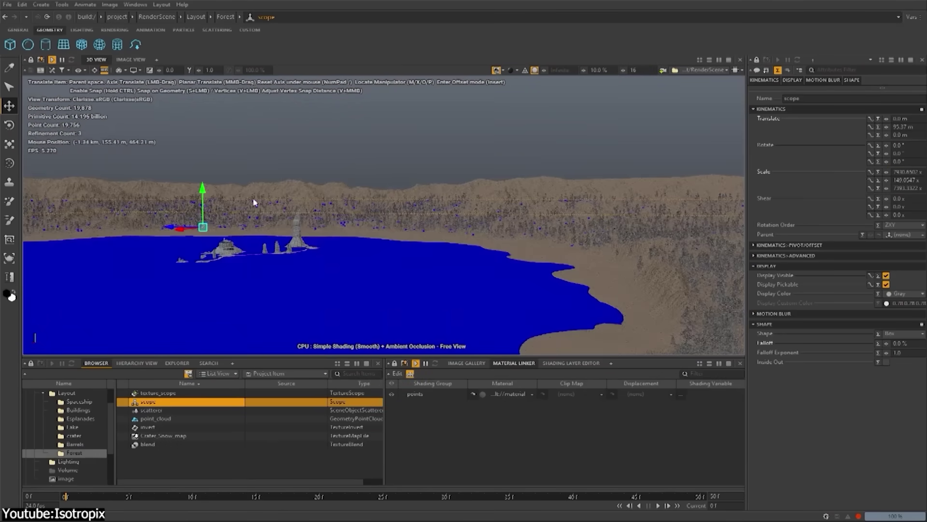
pyautogui.moveTo(202, 189); pyautogui.dragTo(202, 196)
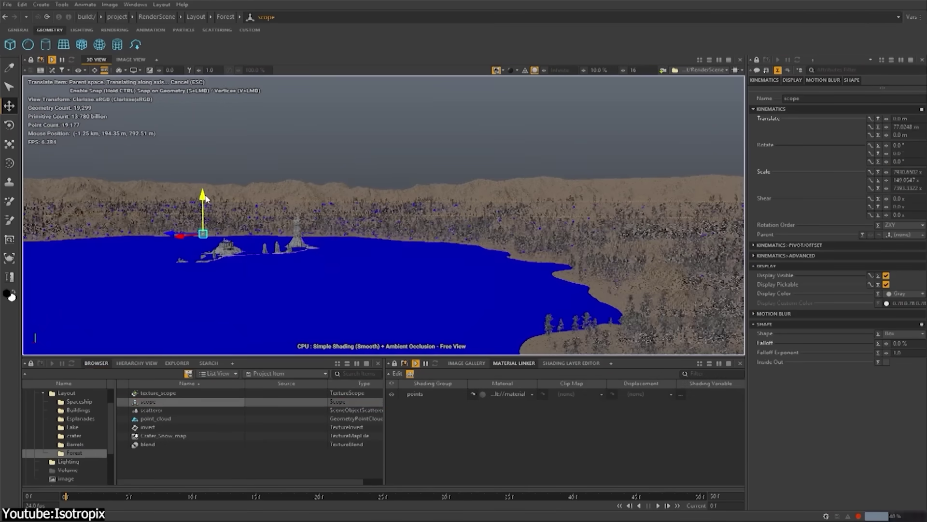
pyautogui.click(145, 145)
pyautogui.click(79, 70)
pyautogui.click(124, 91)
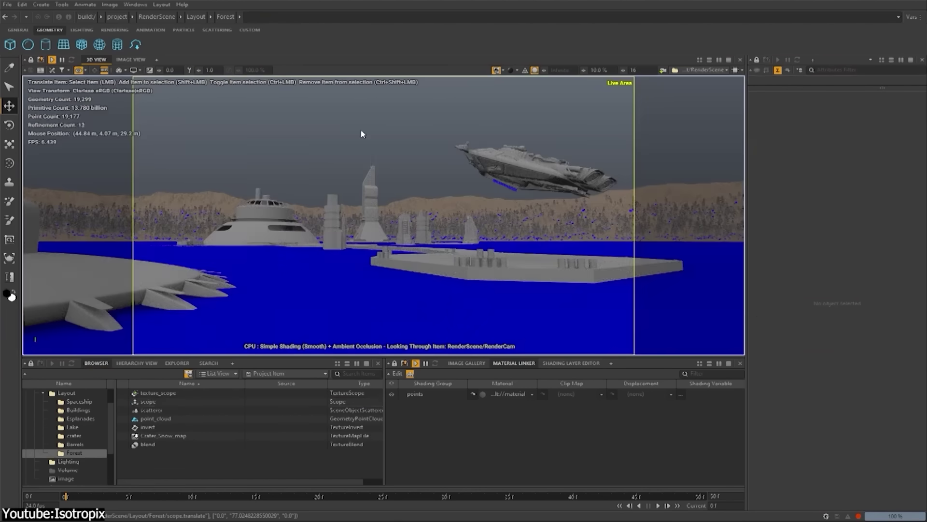
# Step: Switch to Progressive Rendering and create a named group of background items for the BG layer
pyautogui.click(543, 139)
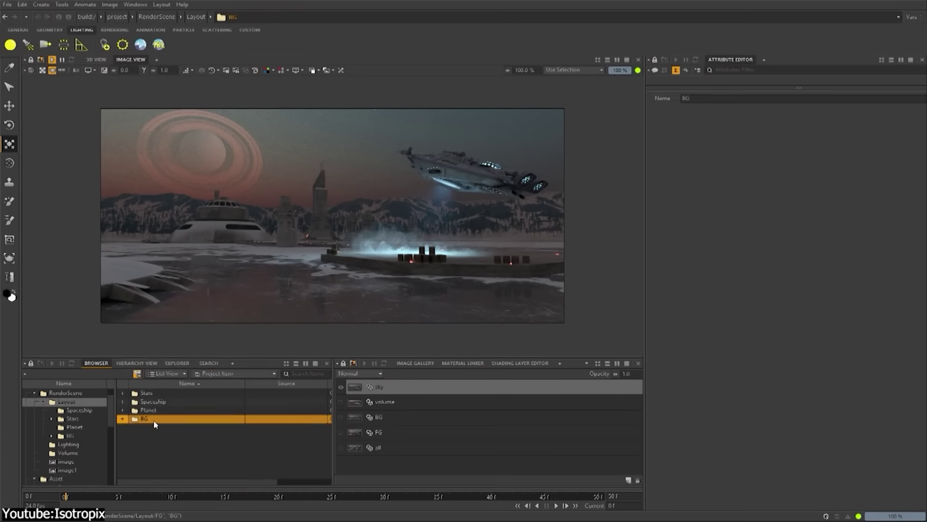
pyautogui.rightClick(155, 424)
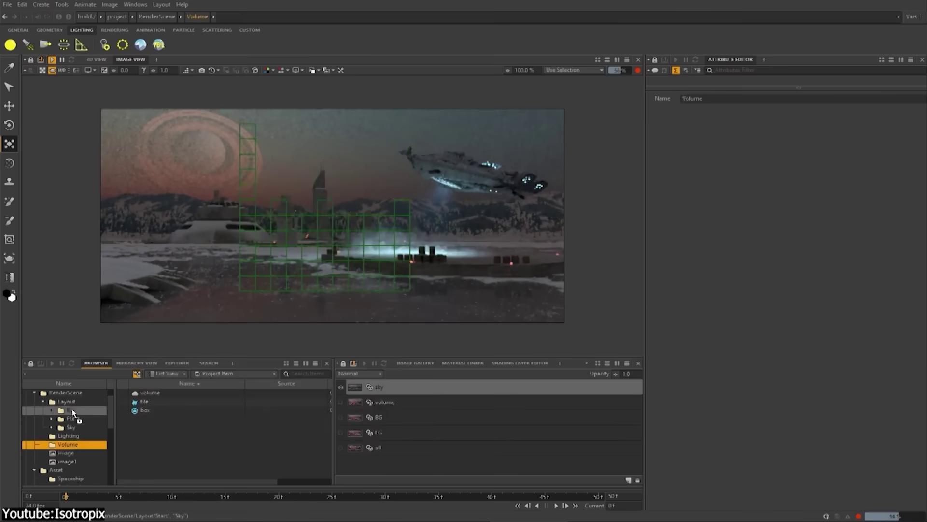
pyautogui.rightClick(155, 450)
pyautogui.click(175, 450)
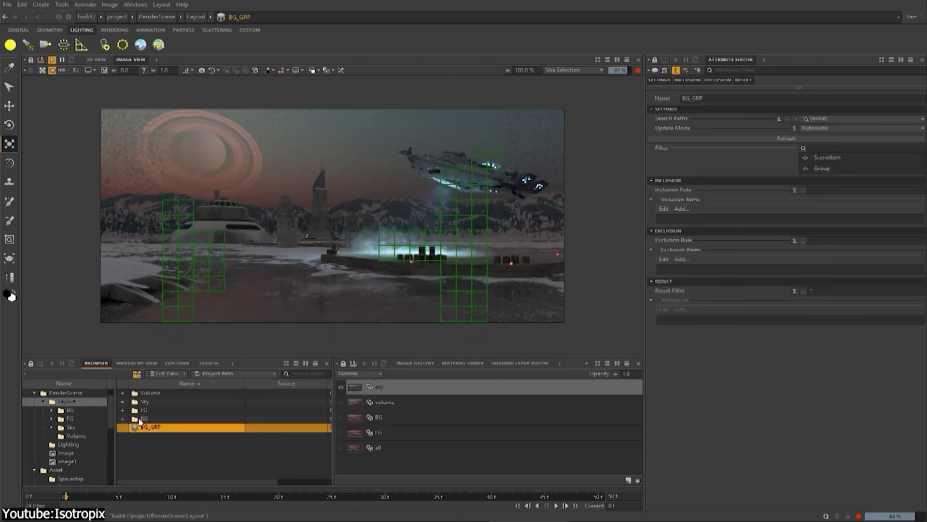
pyautogui.press('Return')
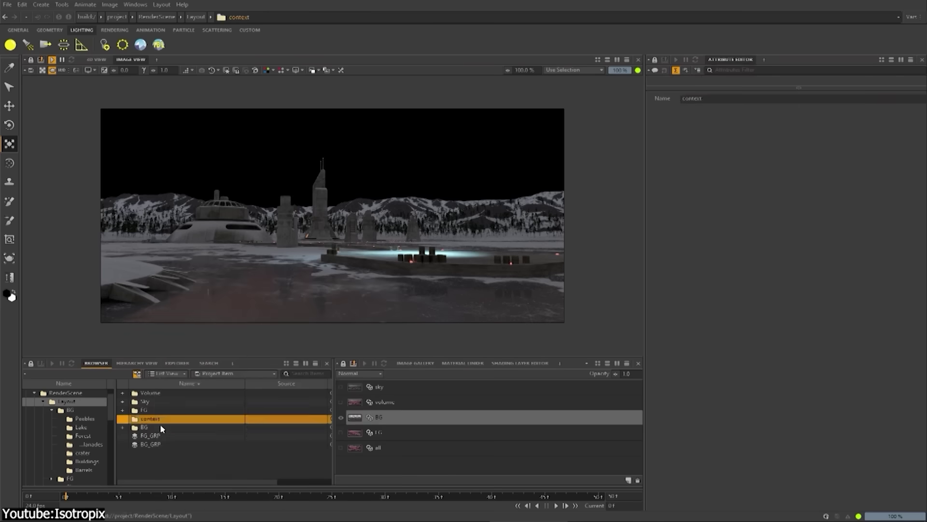
pyautogui.press('Return')
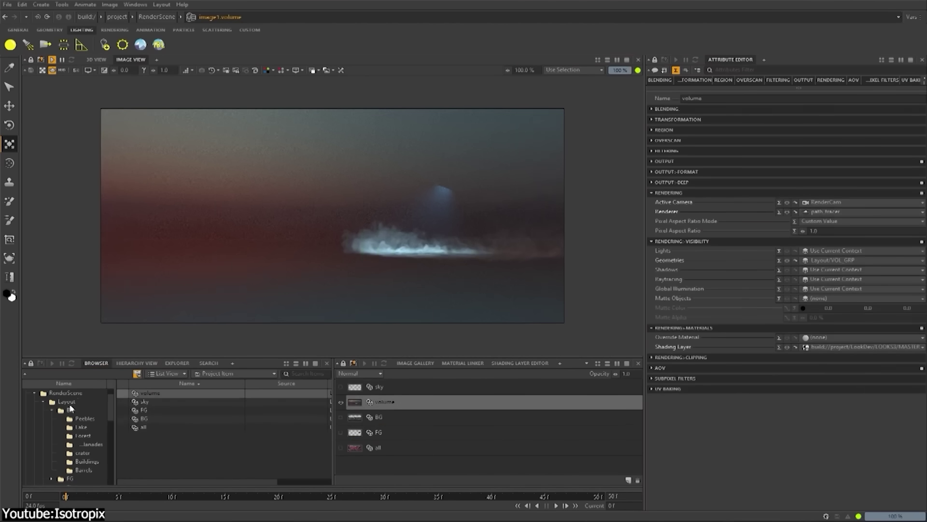
# Step: Create a MATTE_GRP group and begin adding its matte items
pyautogui.rightClick(178, 449)
pyautogui.click(352, 387)
pyautogui.click(682, 209)
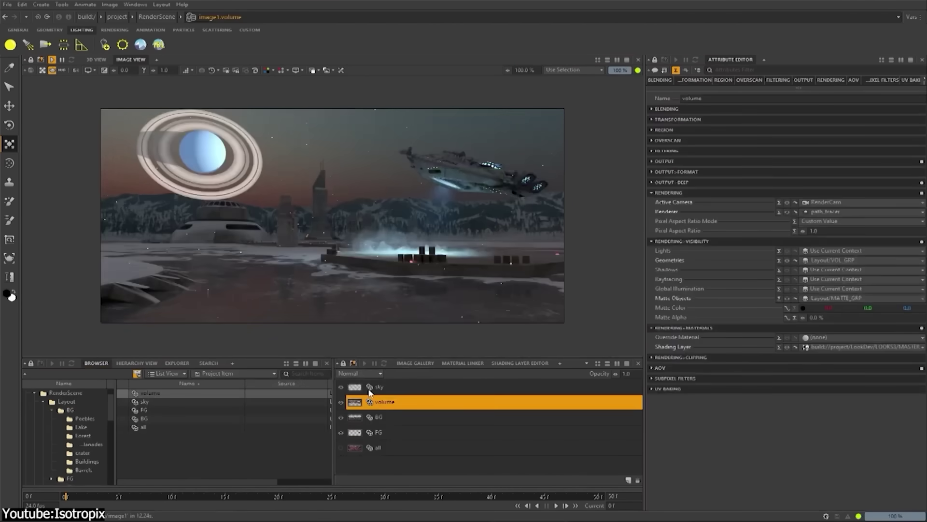
# Step: Adjust the sky layer, then pick the output folder for the Final finalComposite.exr
pyautogui.press('Up')
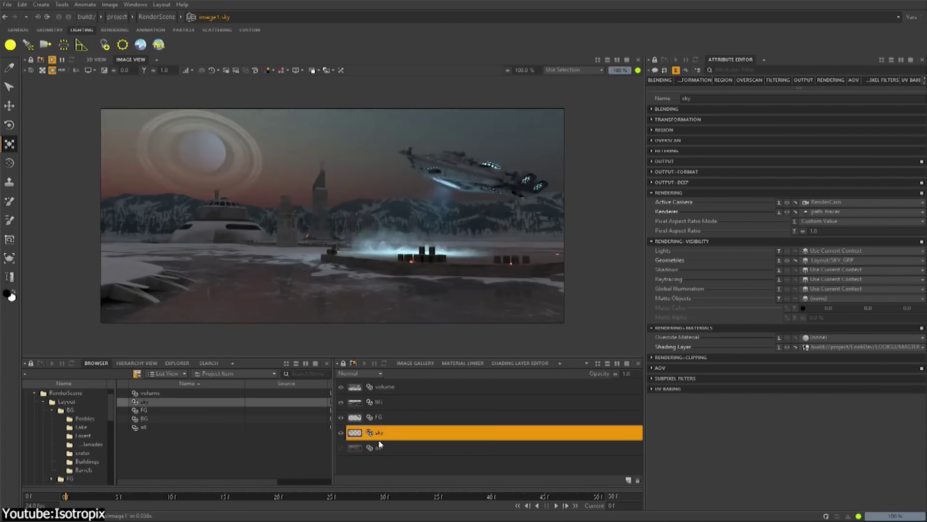
pyautogui.click(835, 250)
pyautogui.click(548, 348)
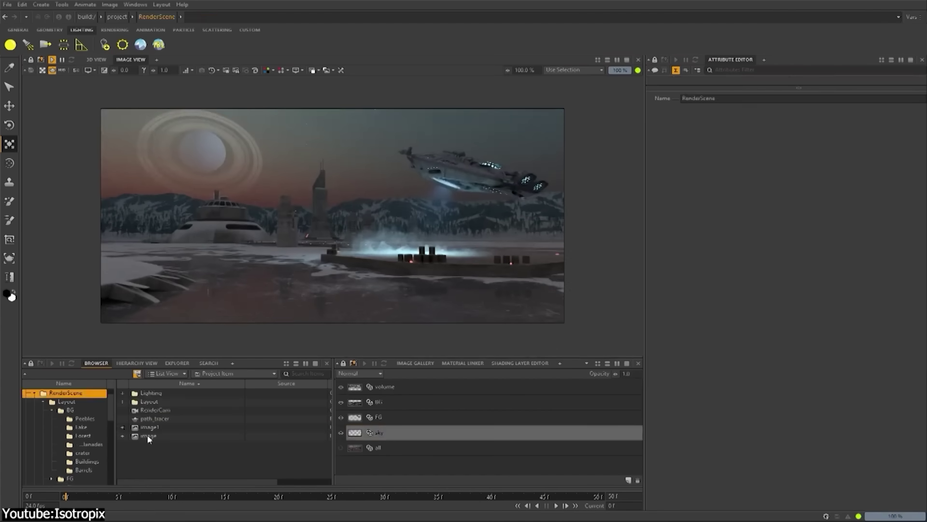
pyautogui.doubleClick(399, 179)
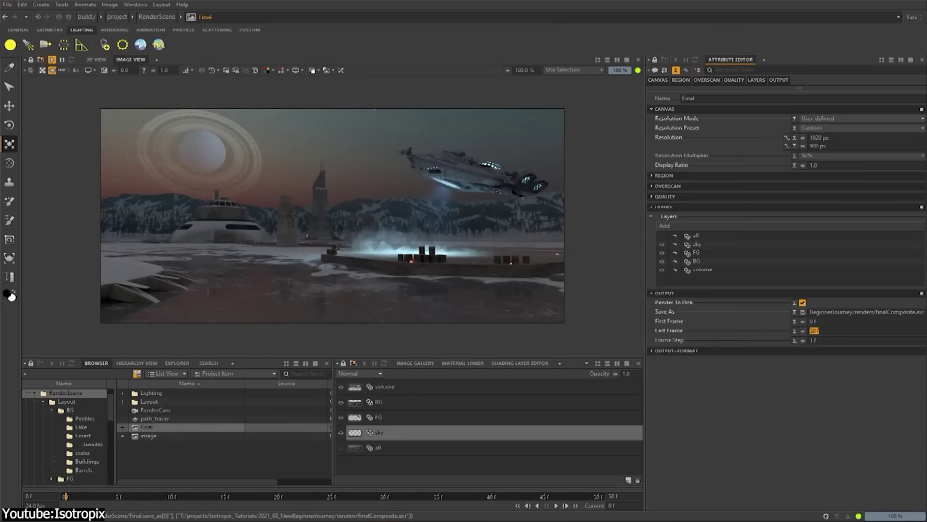